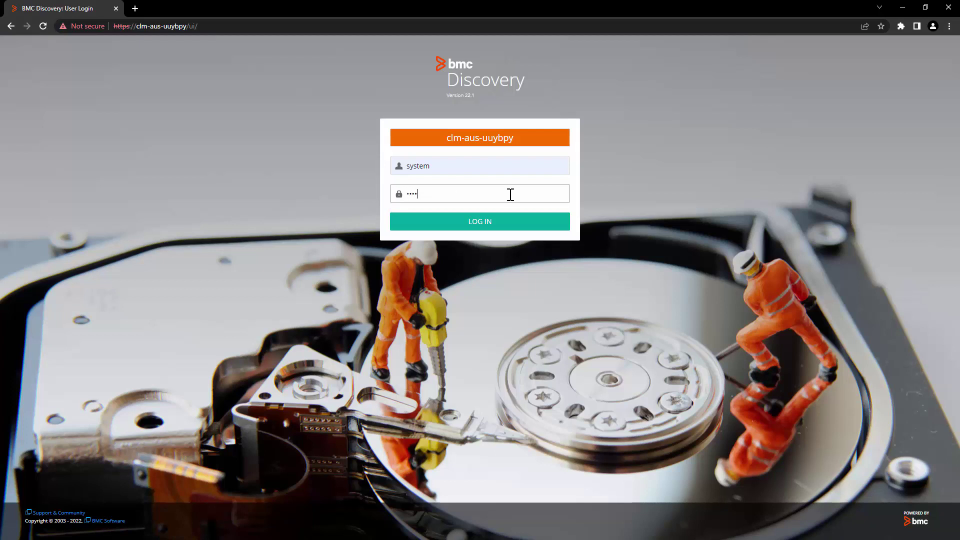
- Sign in with the appliance credentials and open Administration > Appliance > Backup & Restore
type("m")
key("Return")
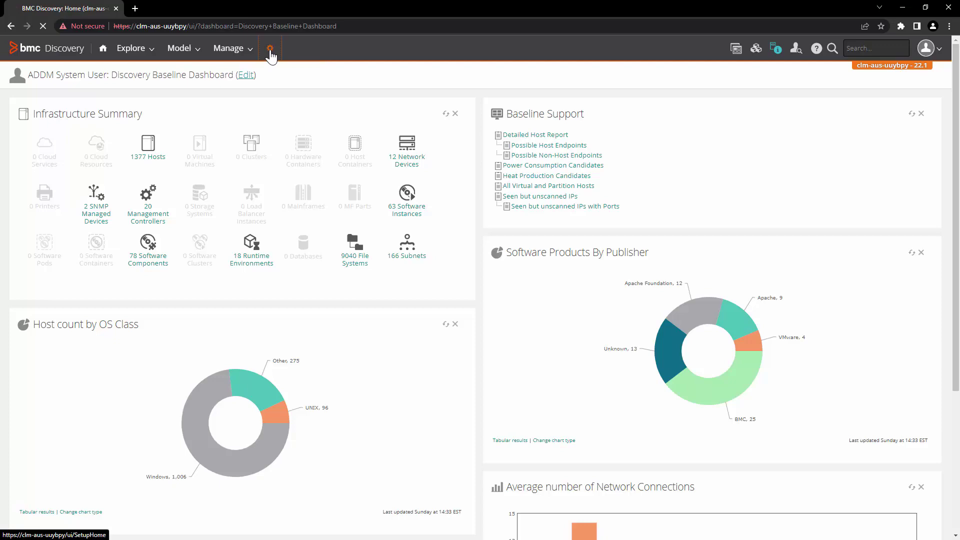
left_click(270, 49)
left_click_drag(34, 242, 106, 247)
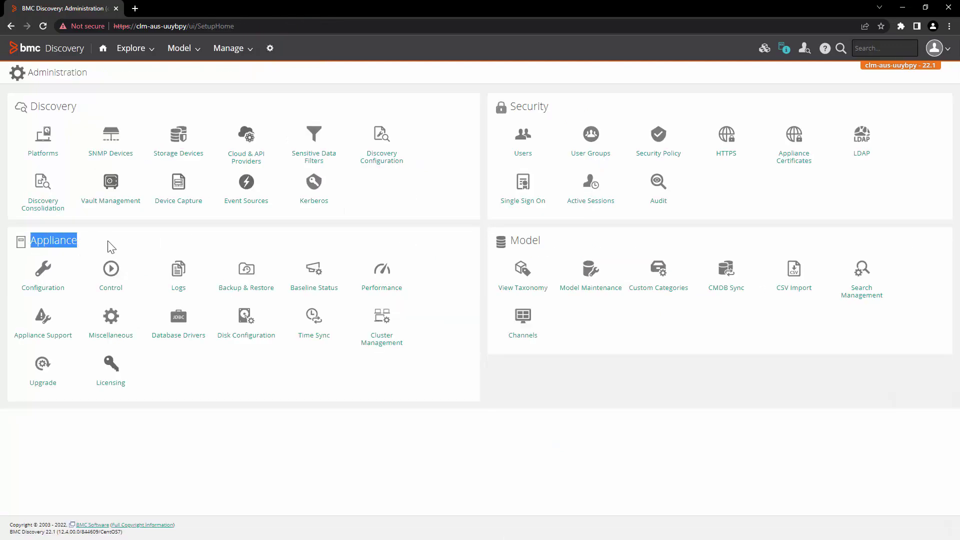
left_click(214, 250)
left_click(248, 276)
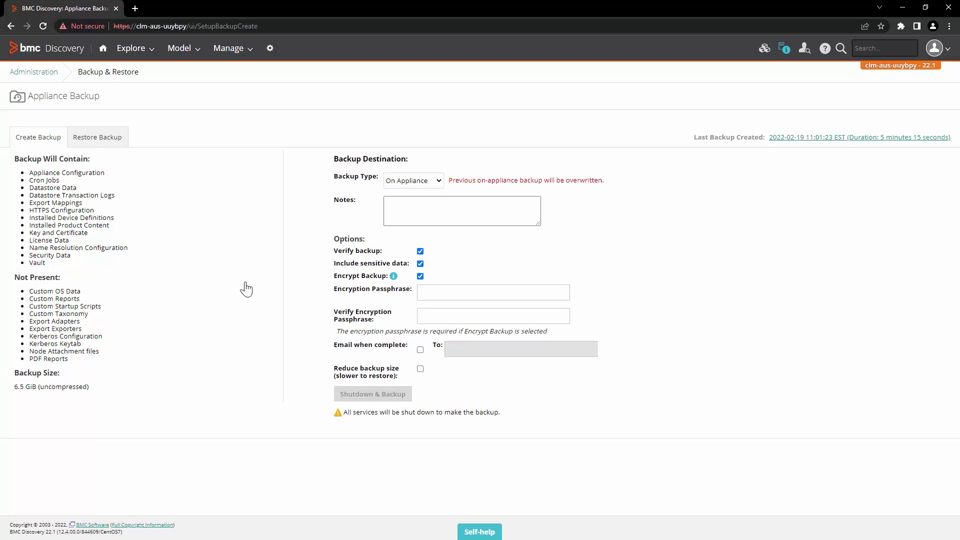
- Compare the On Appliance, SSH and Windows Share backup types, keeping On Appliance, and read the overwrite warning
left_click(418, 179)
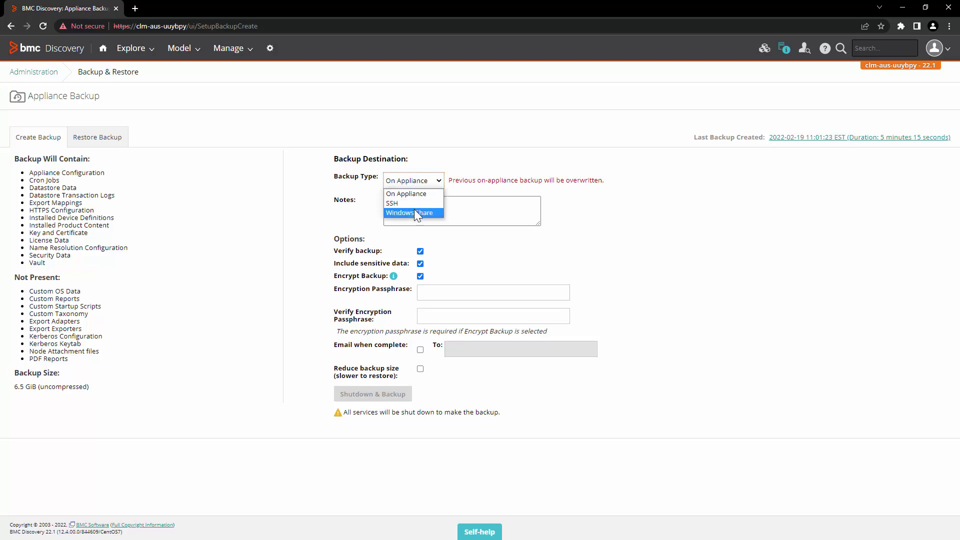
left_click(413, 181)
left_click(412, 181)
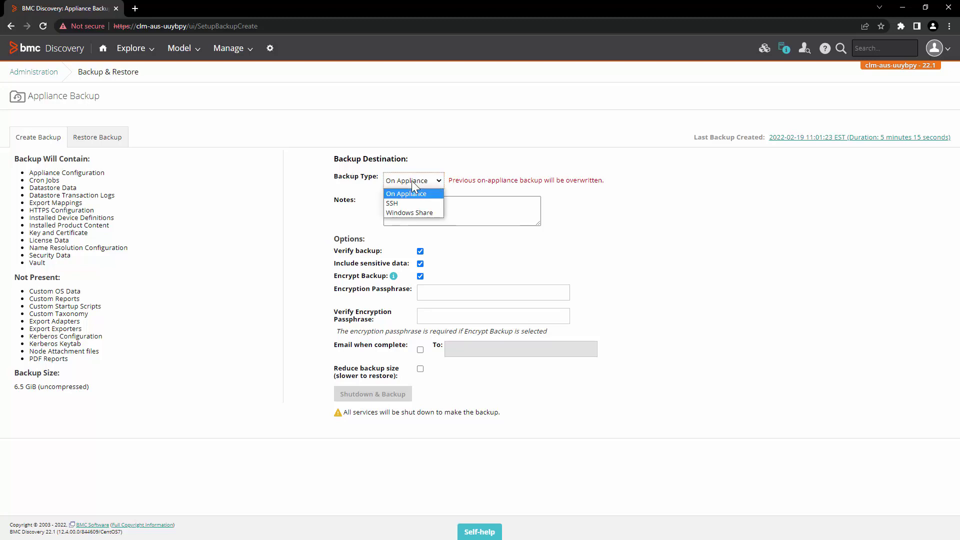
left_click(425, 199)
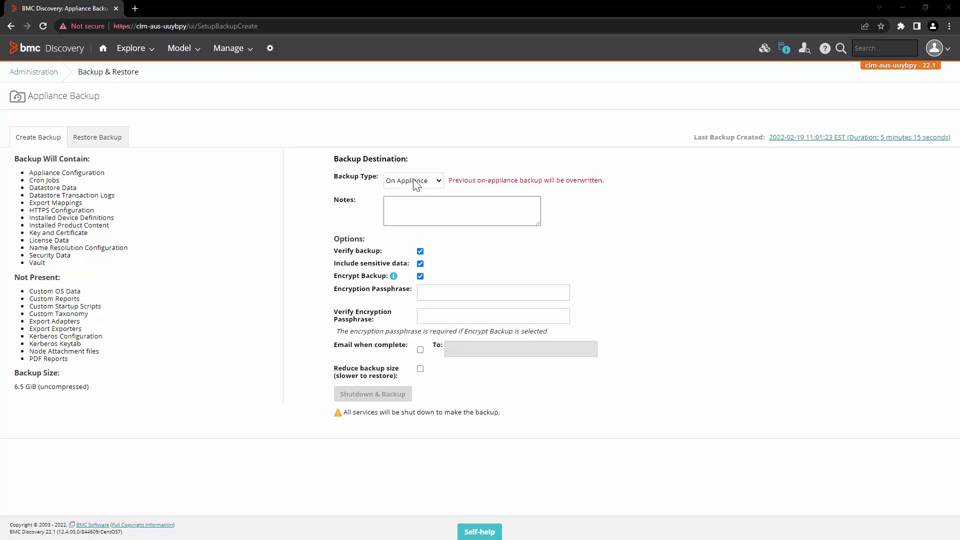
left_click(414, 180)
left_click(461, 167)
left_click_drag(450, 181, 614, 191)
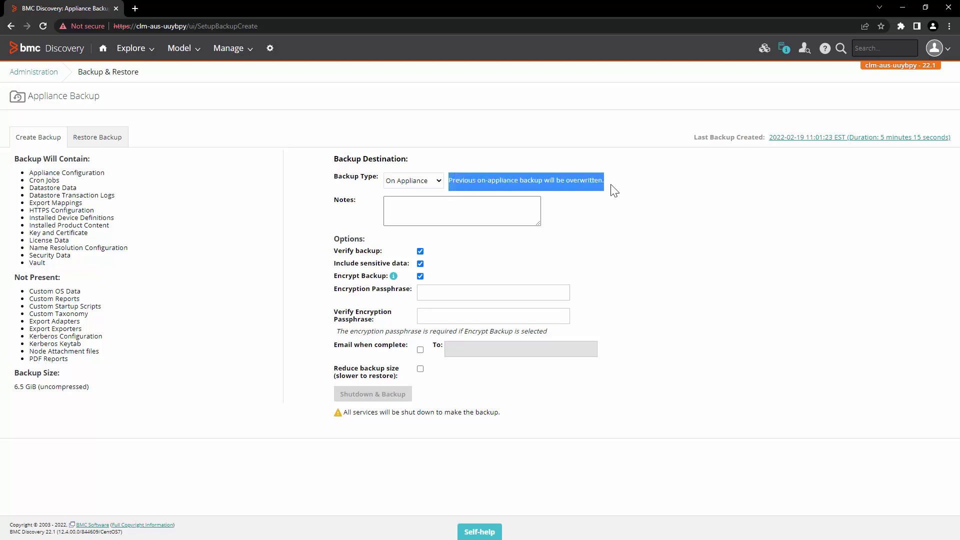
left_click(505, 153)
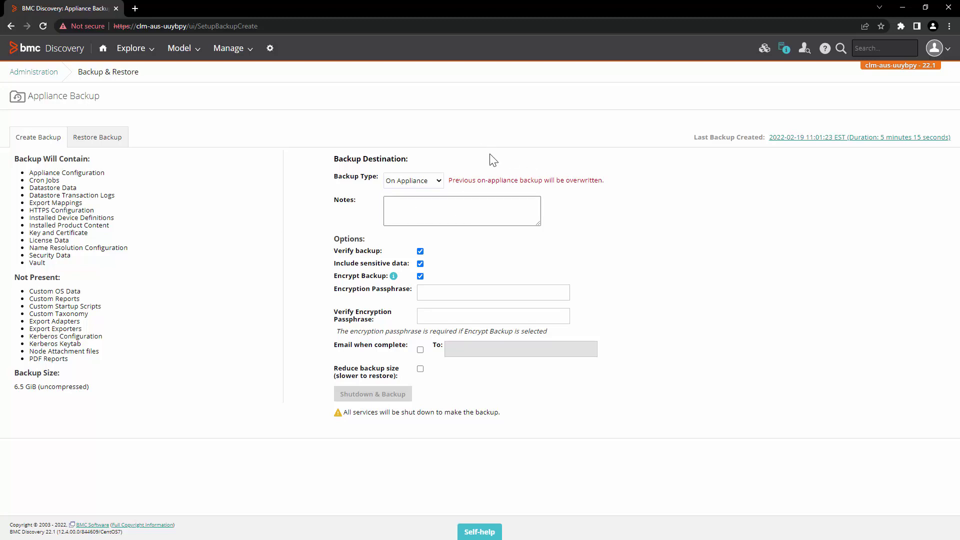
left_click(429, 181)
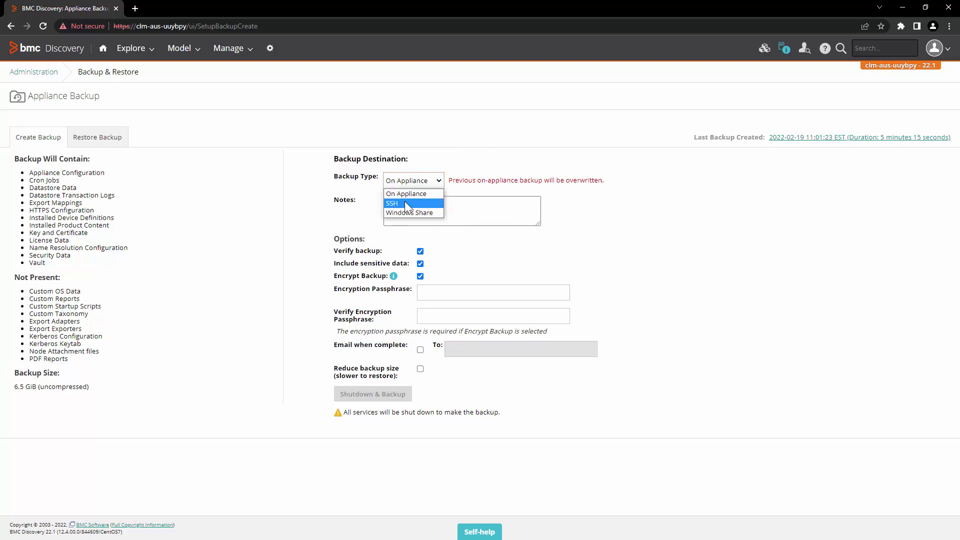
left_click(406, 194)
key("Down")
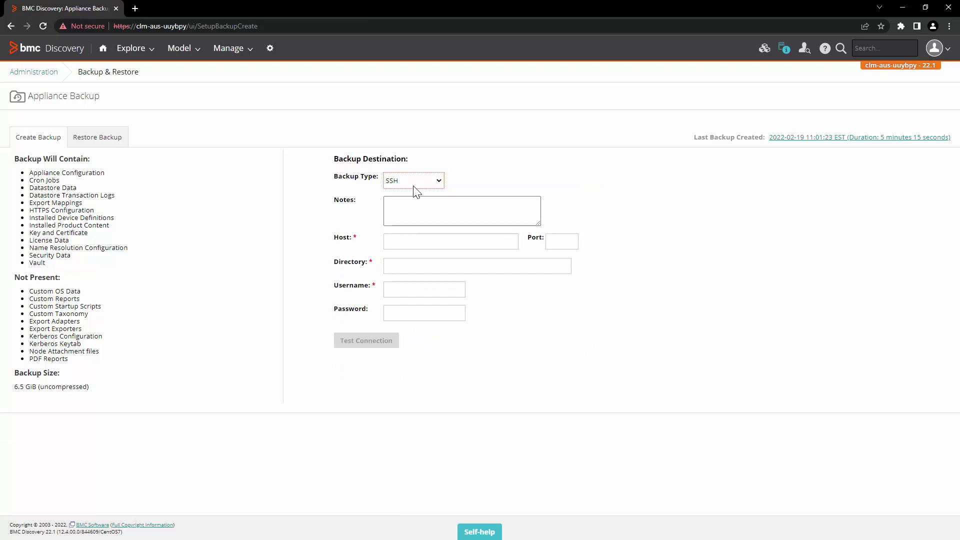
left_click(413, 184)
left_click(413, 210)
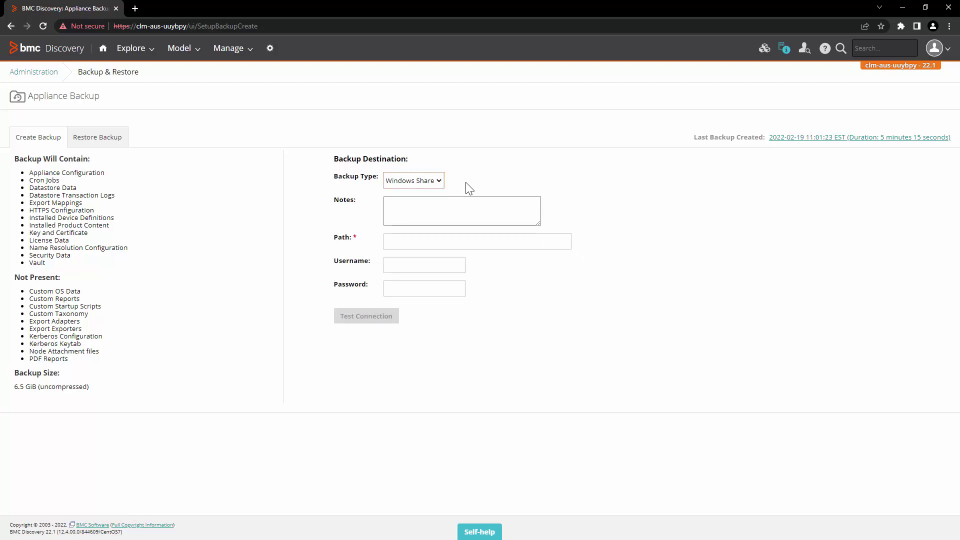
left_click(407, 183)
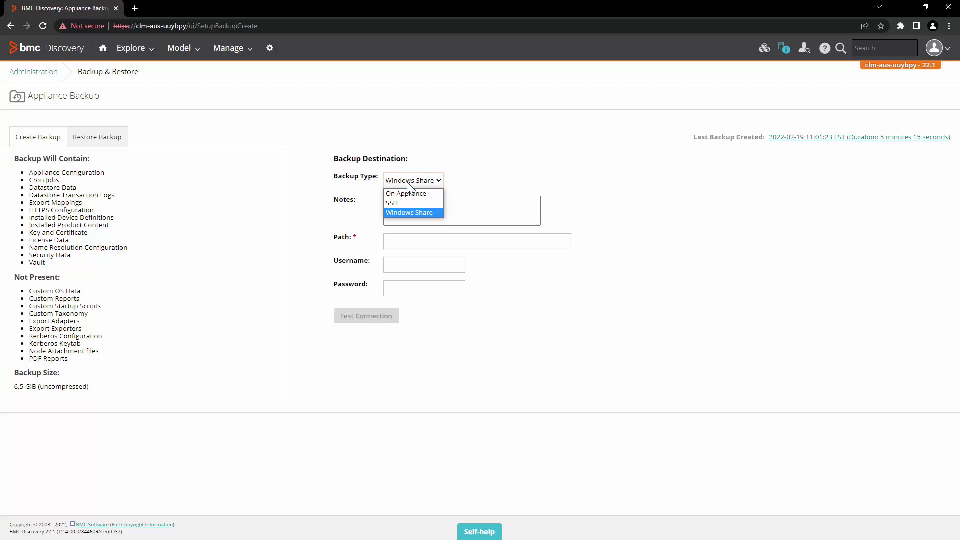
- Add the note 'EMEA Production Backup', keeping On Appliance as the backup type
left_click(412, 195)
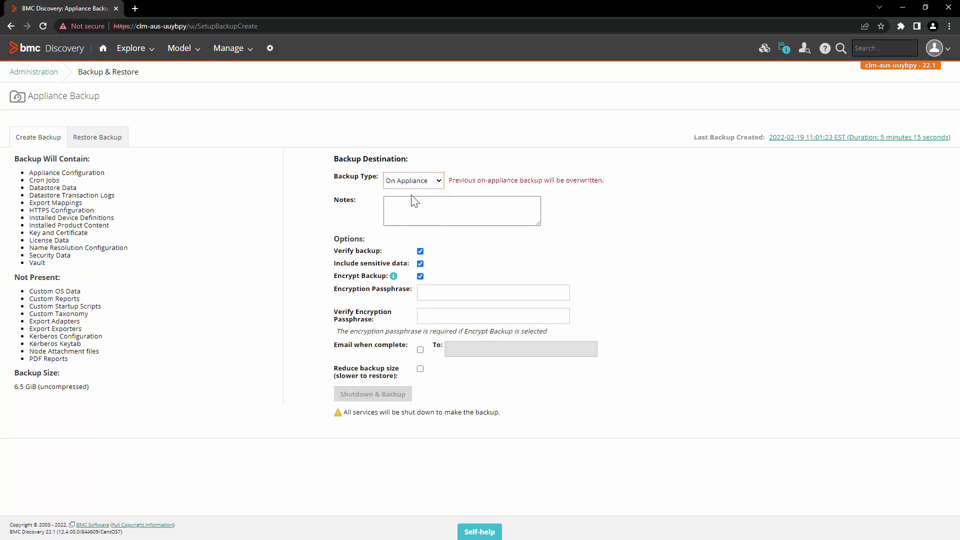
left_click(412, 215)
type("EMEA")
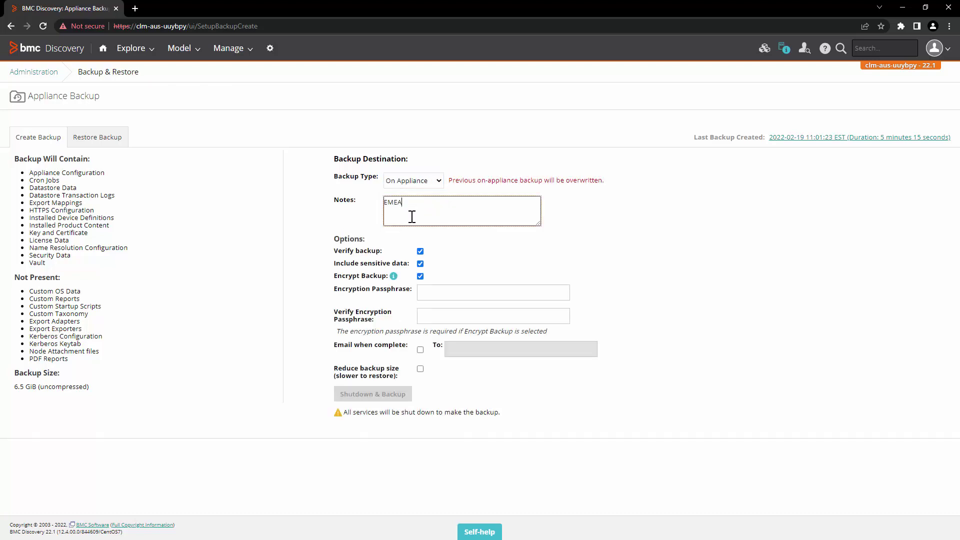
type(" Production Backup")
double_click(351, 240)
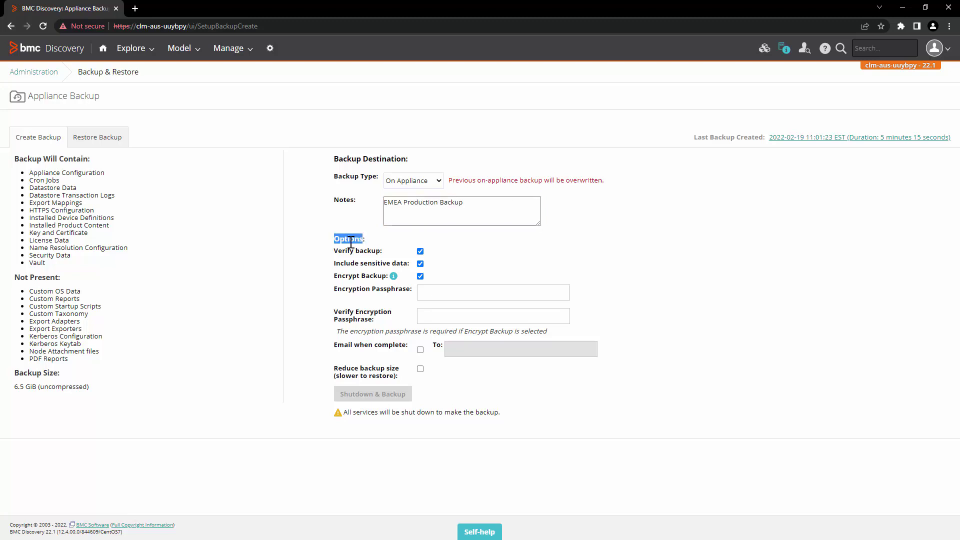
left_click(402, 182)
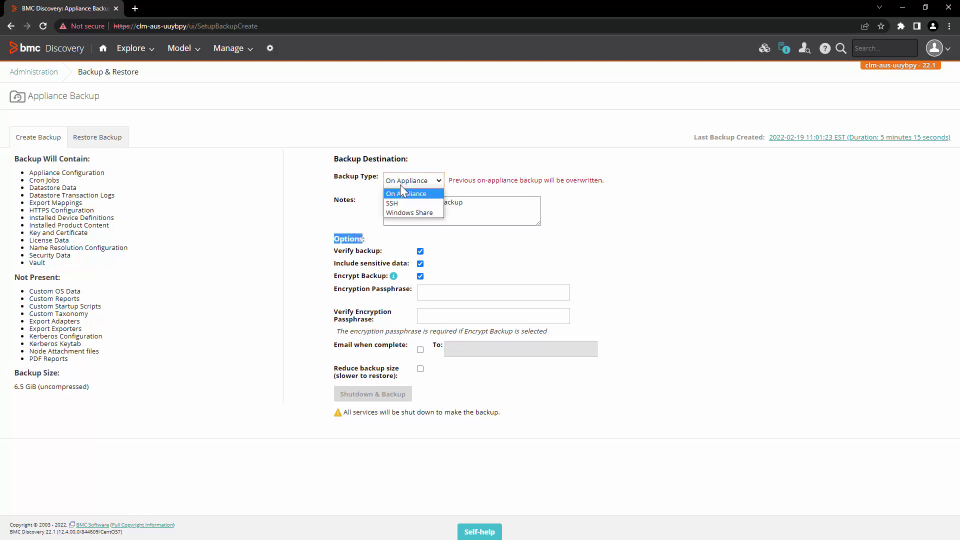
left_click(351, 212)
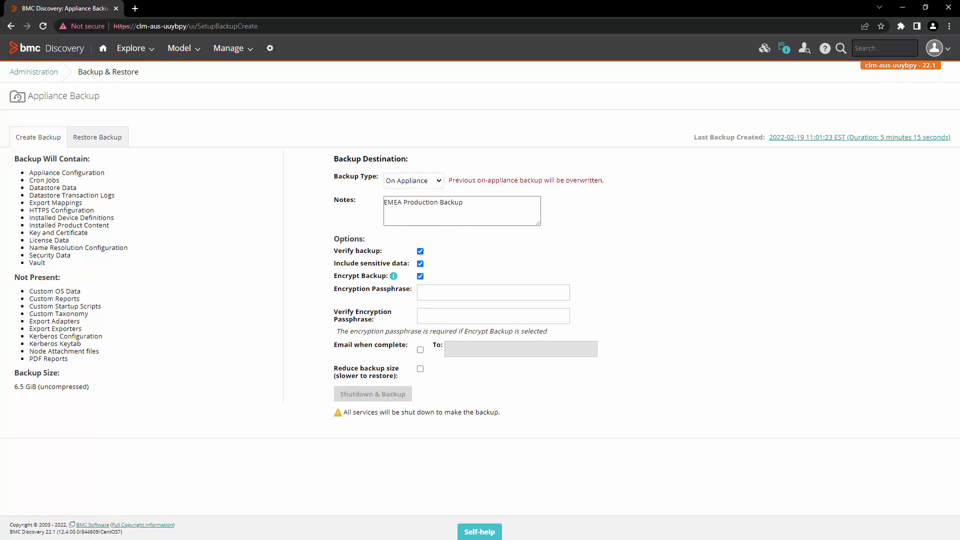
- Enable Verify backup and leave Include sensitive data ticked after checking what it would exclude
left_click(420, 251)
left_click(420, 264)
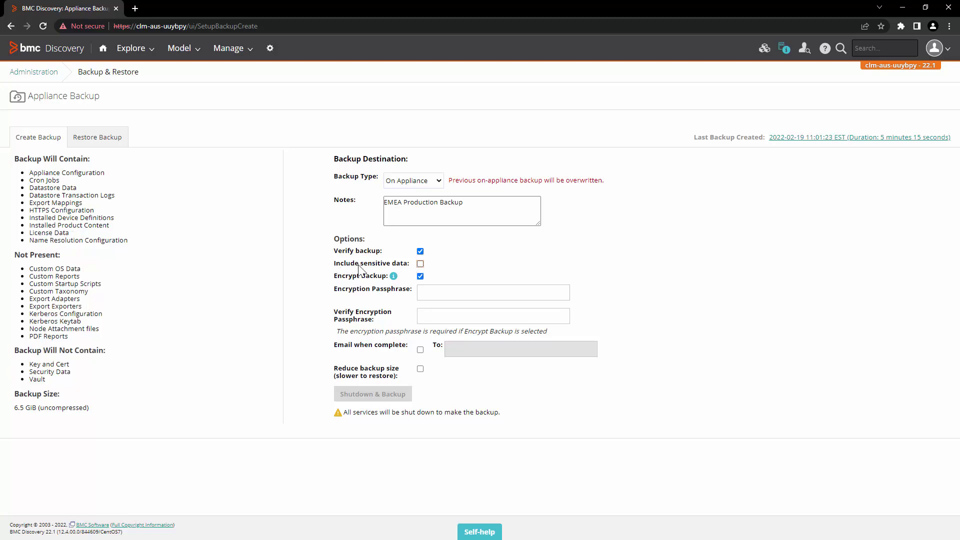
left_click(420, 266)
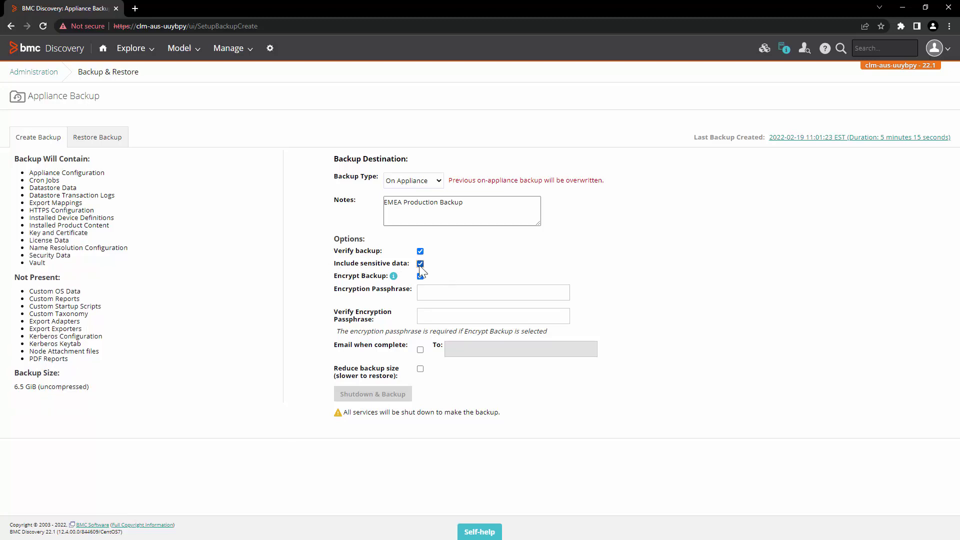
left_click(420, 263)
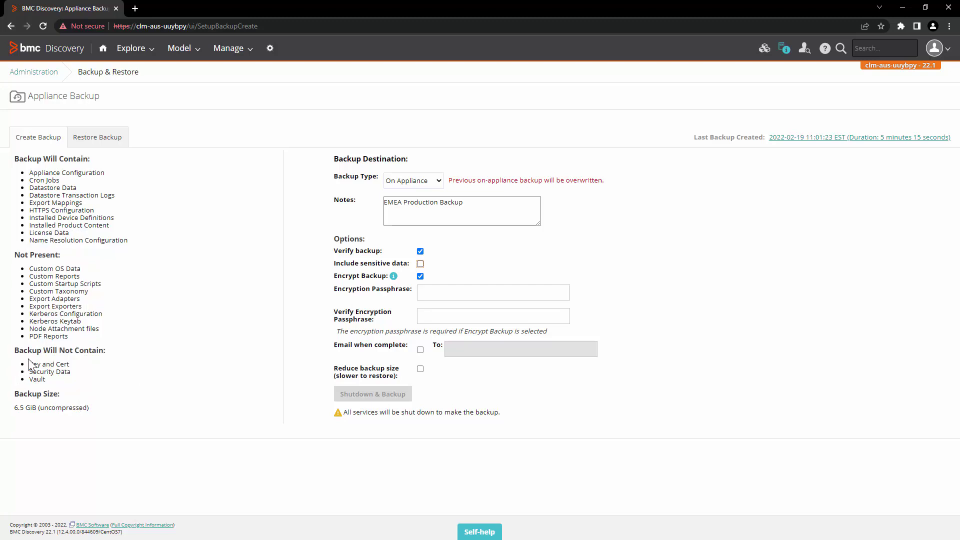
mouse_move(32, 366)
left_mouse_down()
mouse_move(73, 371)
mouse_move(34, 380)
left_mouse_up()
left_click_drag(106, 350, 17, 350)
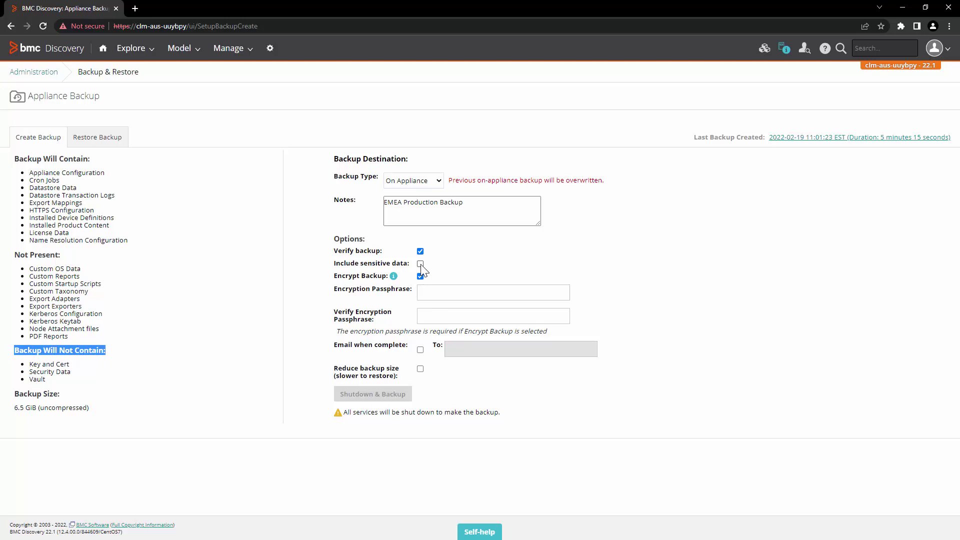
left_click(420, 264)
- Read the encryption warning about RESTful API access and API tokens
left_click(395, 277)
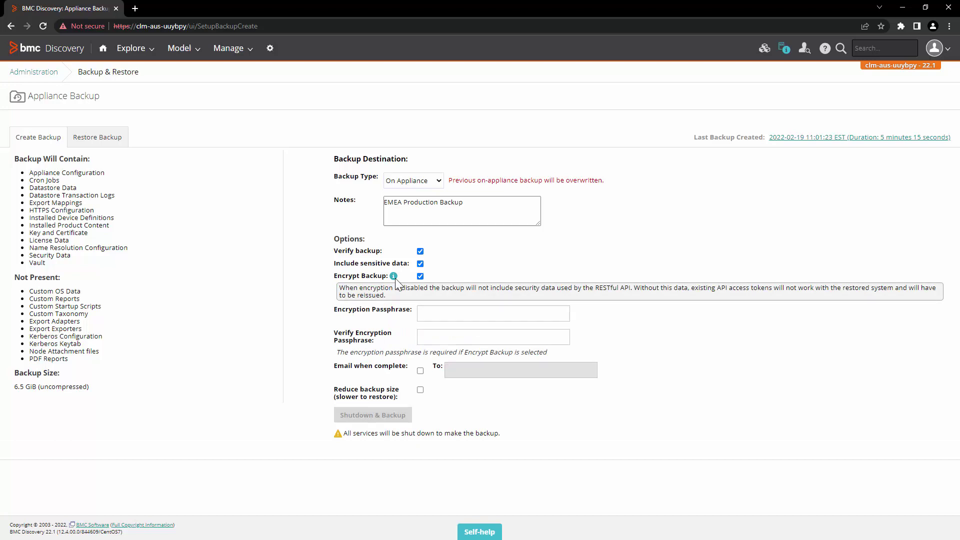
left_click_drag(518, 289, 638, 291)
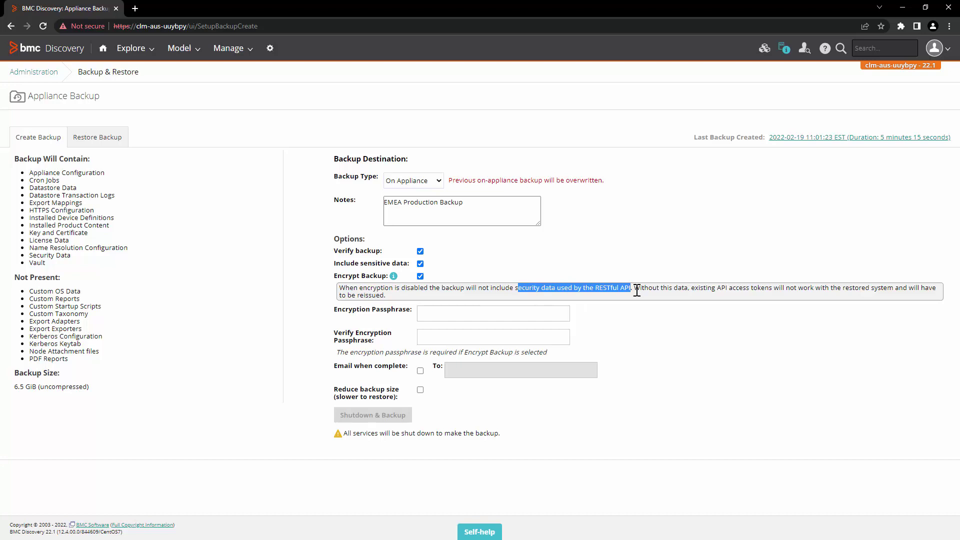
left_click(648, 289)
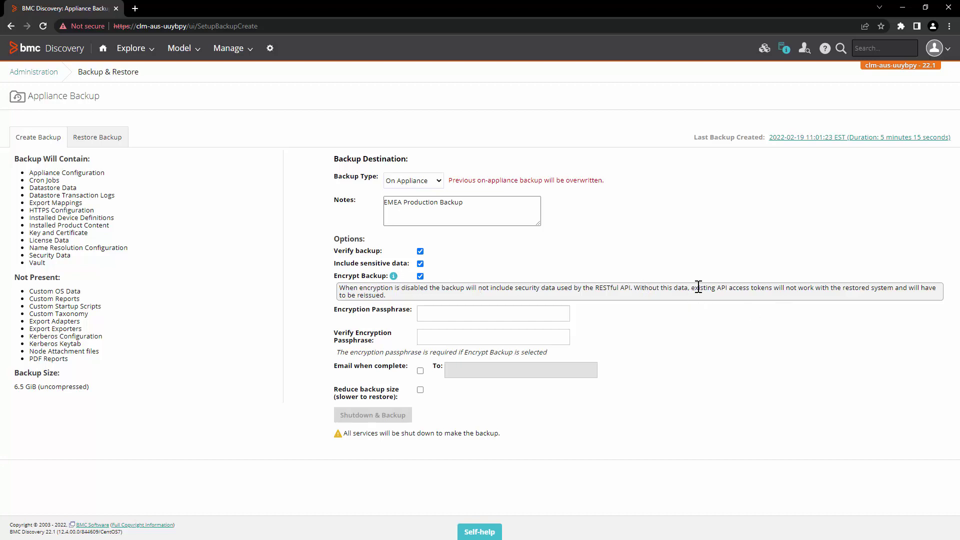
left_click_drag(699, 286, 766, 288)
left_click(741, 339)
- Enter the encryption passphrase and retype it in Verify Encryption Passphrase
left_click(470, 313)
type("********")
left_click(442, 338)
type("**")
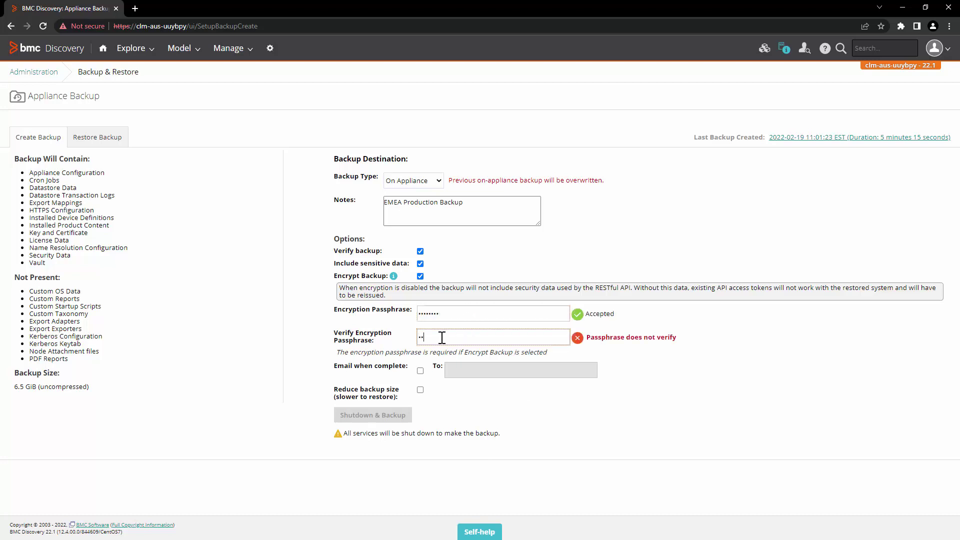
type("******")
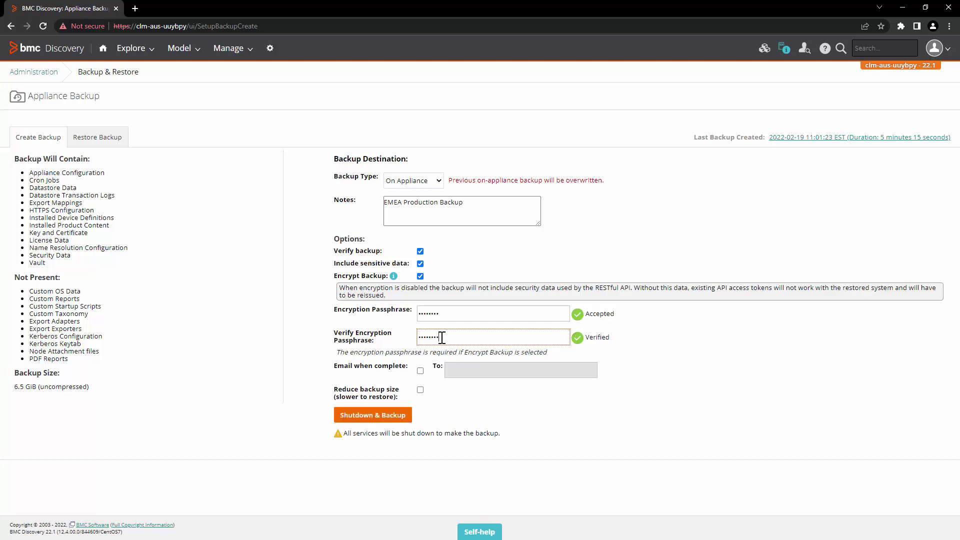
- Turn on Email when complete and enter the recipient's e-mail address
left_click(421, 372)
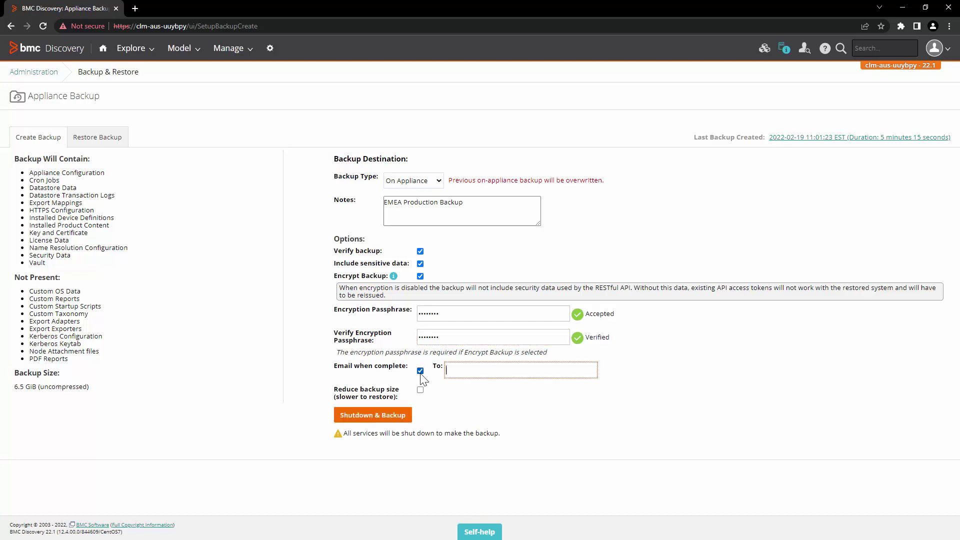
left_click_drag(516, 376, 442, 375)
left_click(476, 391)
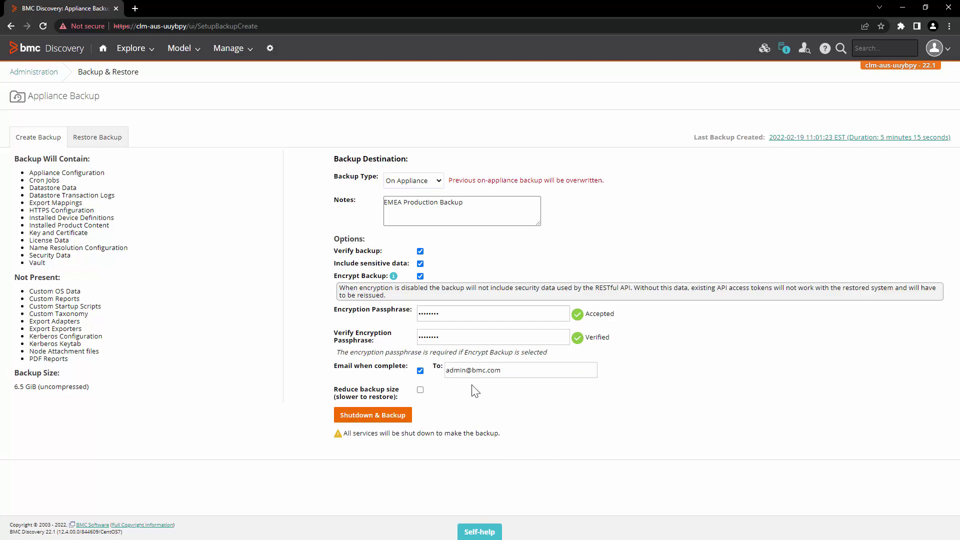
- Compare the reduced 3.8 GiB size with the full 6.5 GiB, leaving Reduce backup size off
left_click(420, 390)
double_click(20, 373)
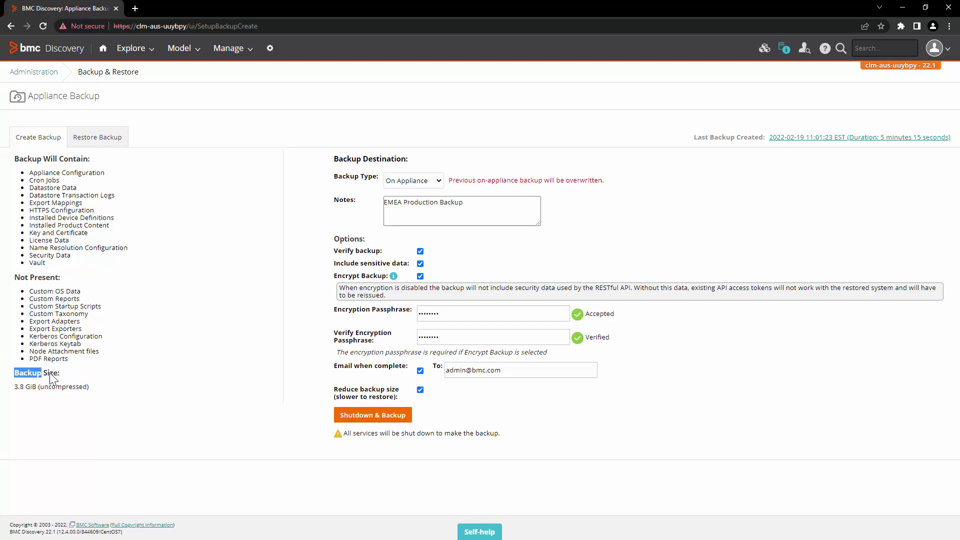
left_click_drag(14, 386, 39, 387)
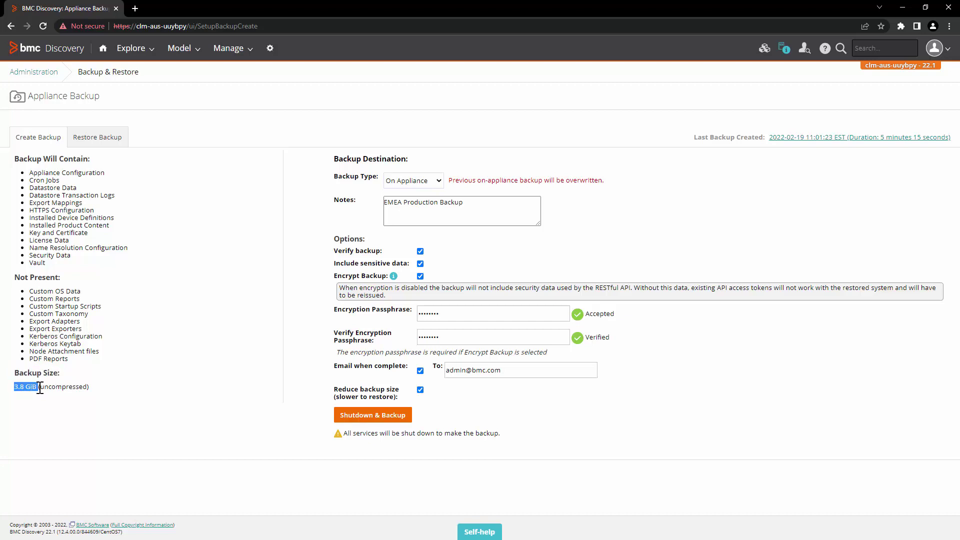
left_click(420, 390)
left_click(80, 388)
left_click_drag(17, 387, 37, 387)
left_click(102, 403)
left_click_drag(98, 389, 16, 389)
left_click(267, 402)
- Review the lists of items the backup will and will not contain
left_click_drag(57, 264, 23, 172)
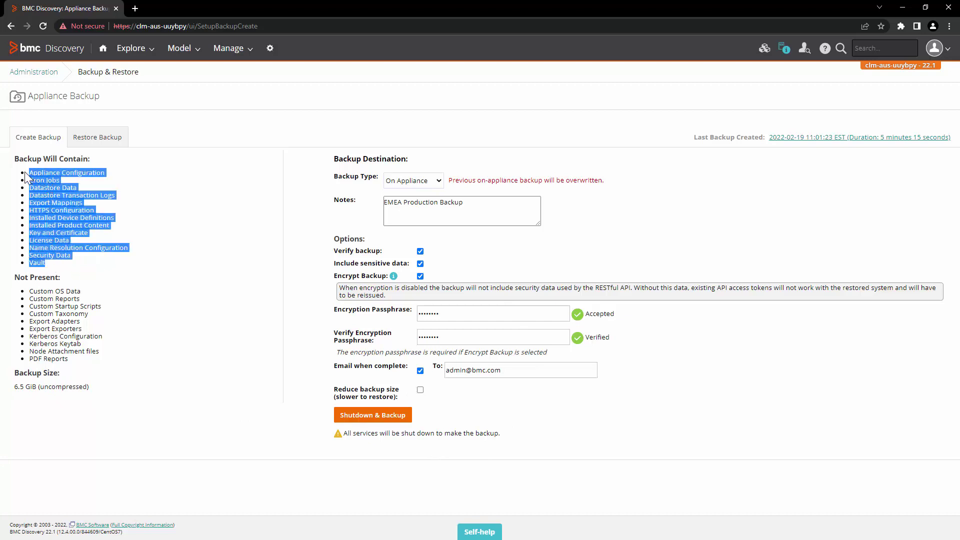
left_click(116, 239)
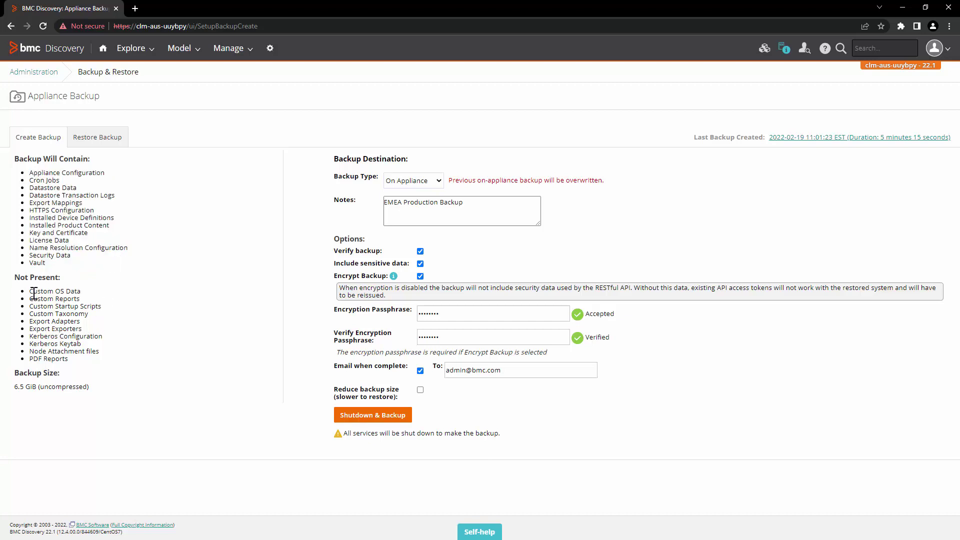
left_click_drag(34, 291, 86, 356)
left_click(110, 364)
left_click_drag(78, 363, 25, 290)
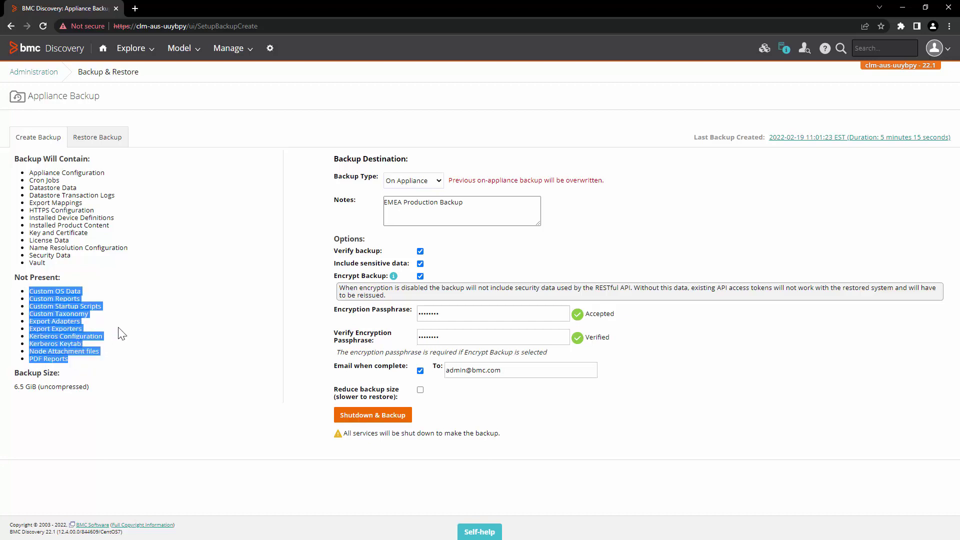
left_click(338, 460)
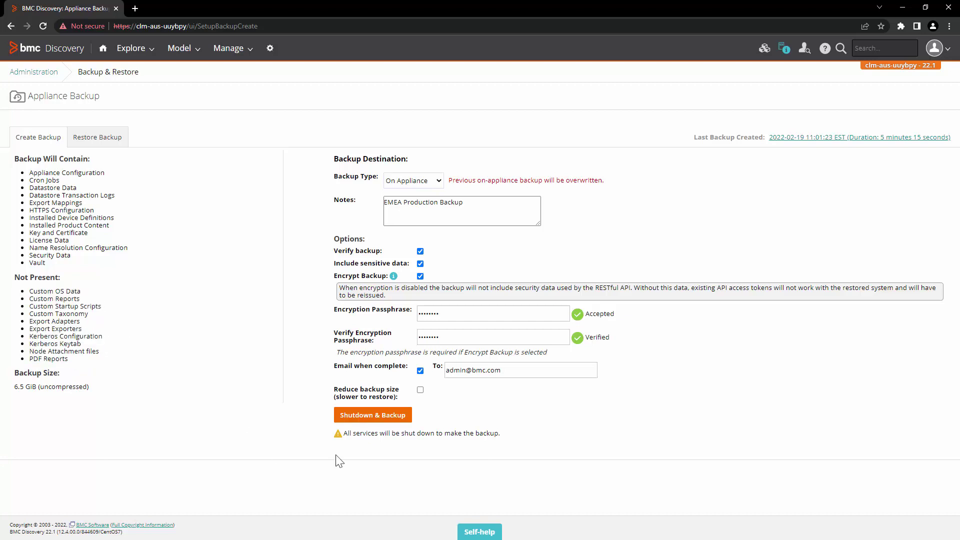
- Launch the backup with Shutdown & Backup and confirm it with OK
left_click(385, 421)
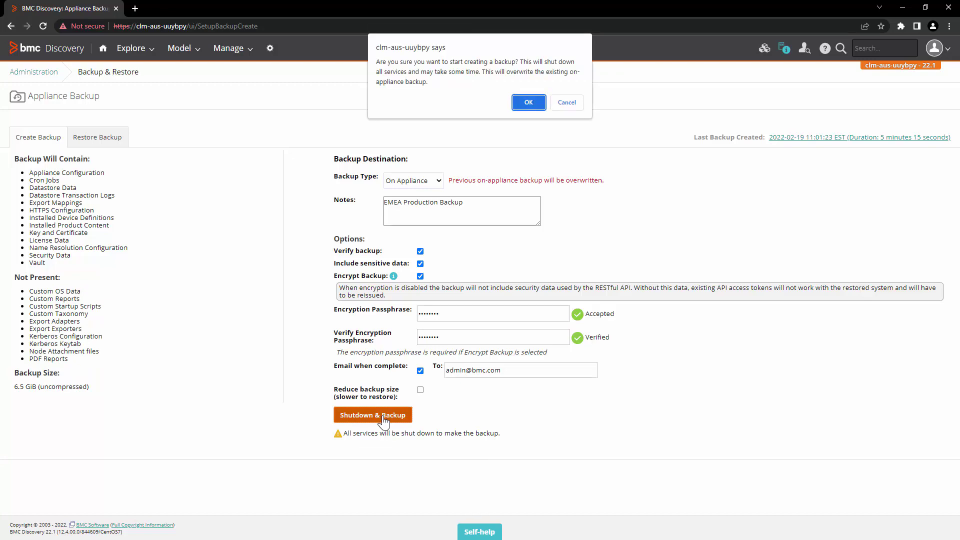
left_click(533, 106)
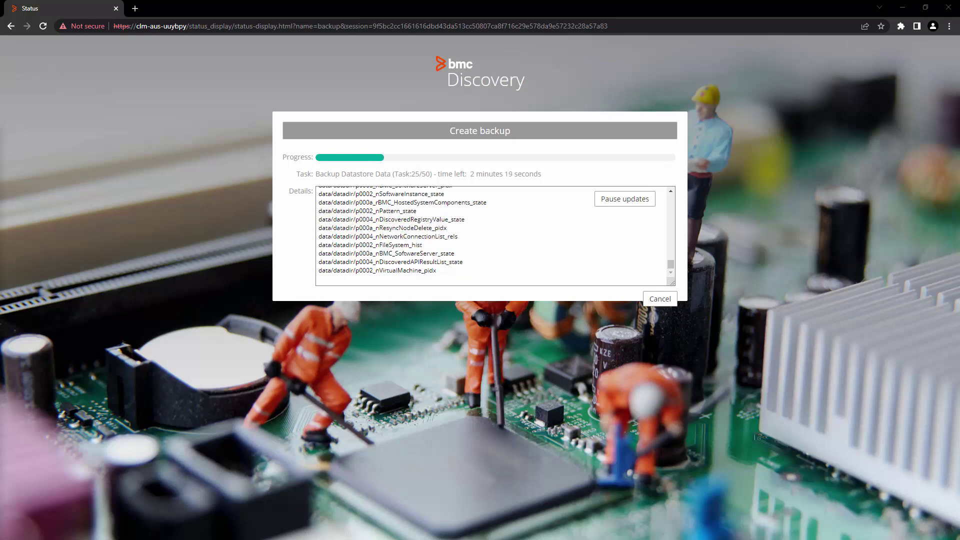
key("alt+Tab")
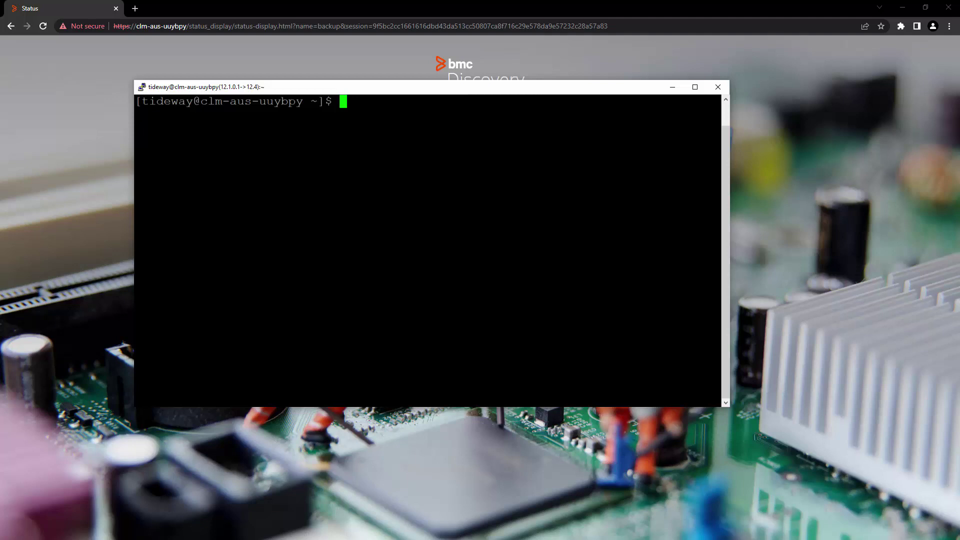
- In the SSH session, run cd log and tail -f tw_backup.log to follow the backup
type("cd log")
key("Return")
type("tail -f tw_backup.log")
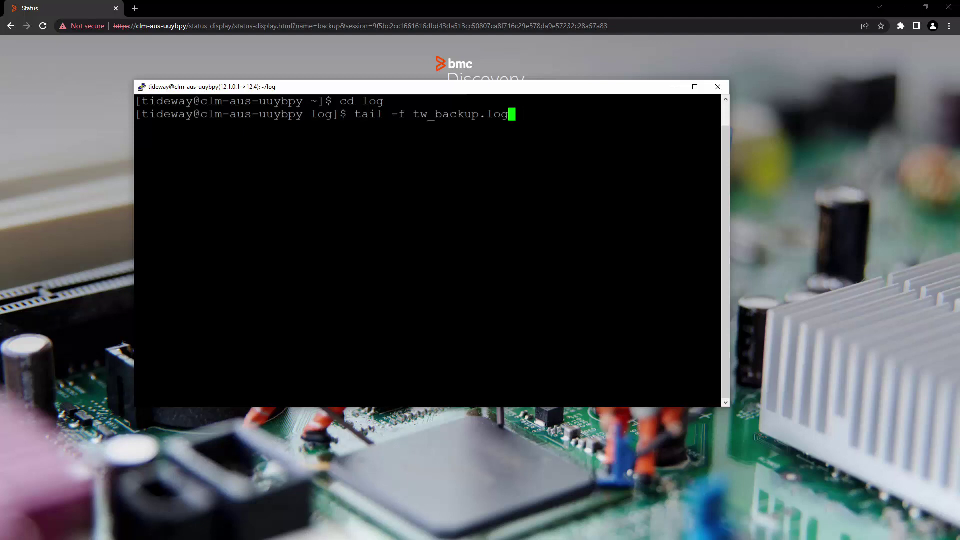
key("Return")
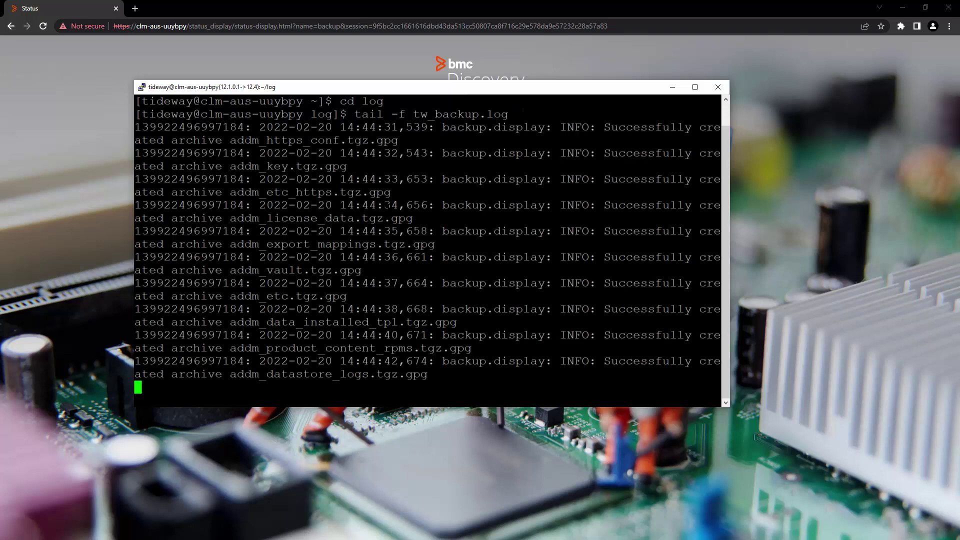
key("alt+Tab")
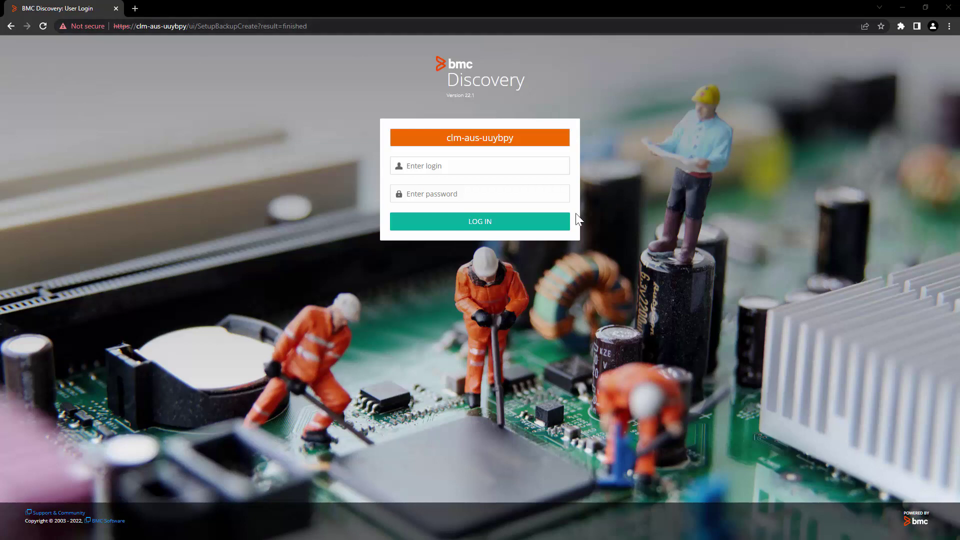
- Log back in using the saved login name and the account password
left_click(459, 162)
left_click(461, 204)
left_click(464, 194)
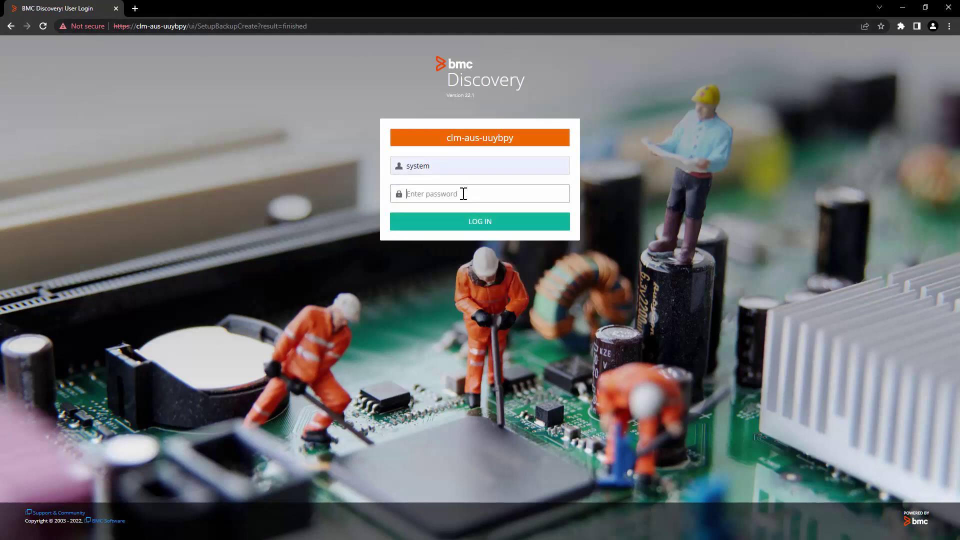
type("system")
key("Return")
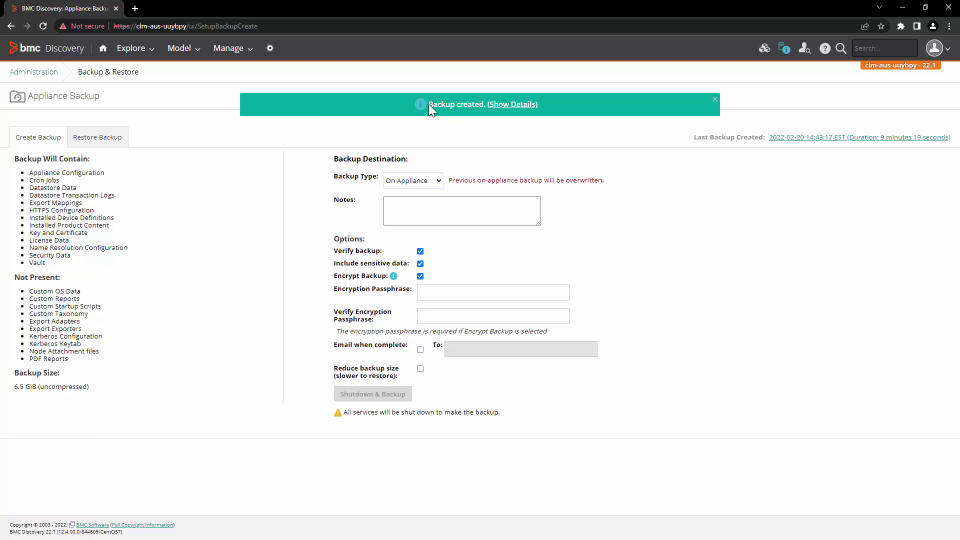
- Open Show Details on the 'Backup created' banner to view the result details
left_click_drag(428, 104, 557, 104)
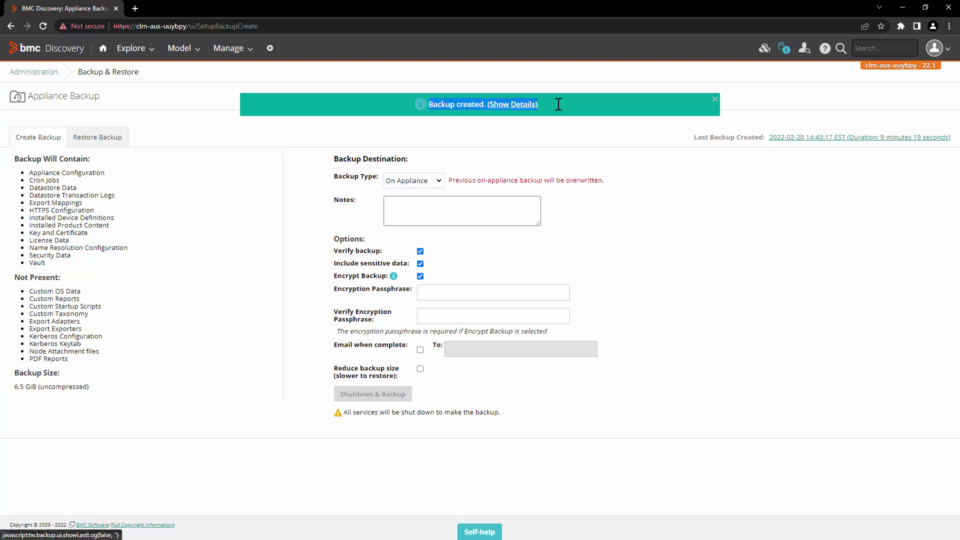
left_click(513, 106)
scroll(381, 263, "down", 10)
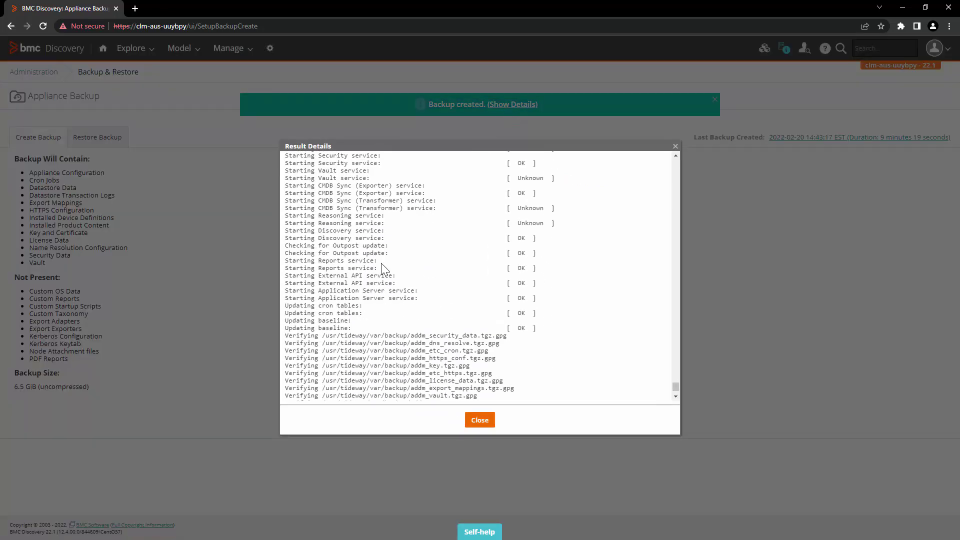